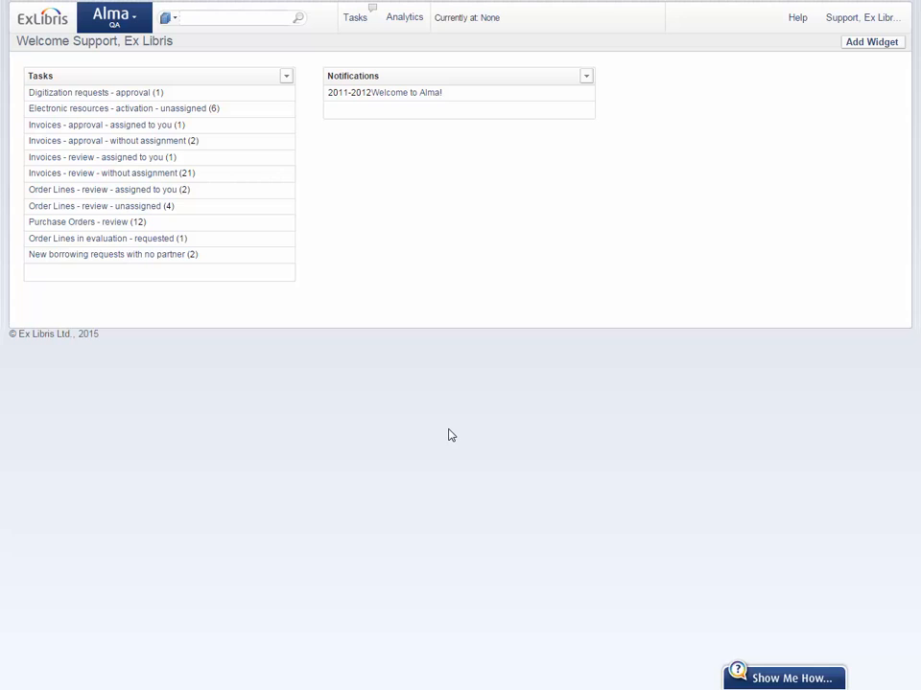
# Step: Open the Import Profiles list from the acquisitions configuration and filter it to the New Order profile type
pyautogui.press('F11')
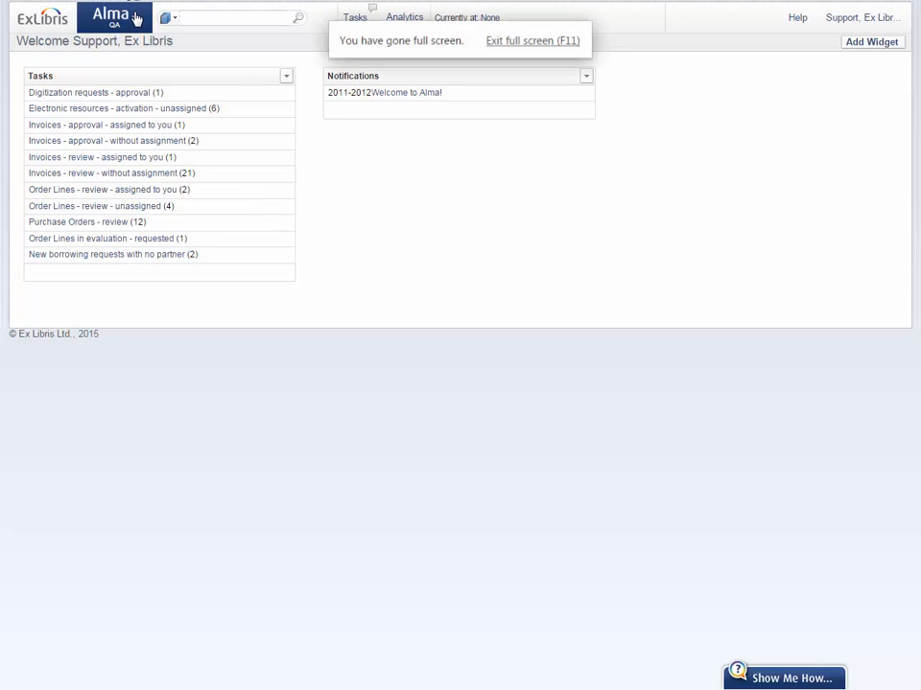
pyautogui.click(137, 19)
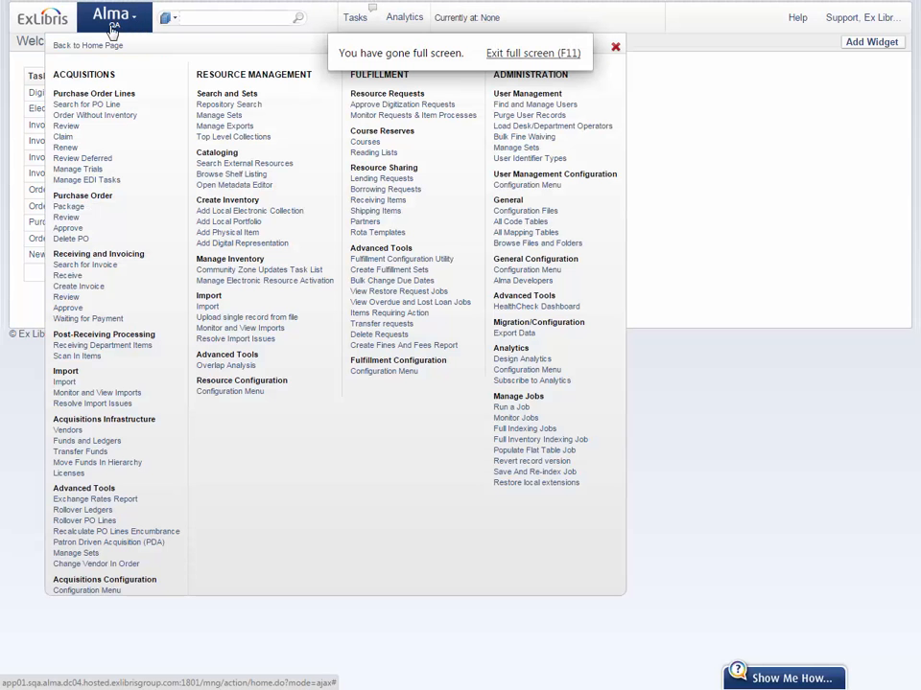
pyautogui.click(86, 590)
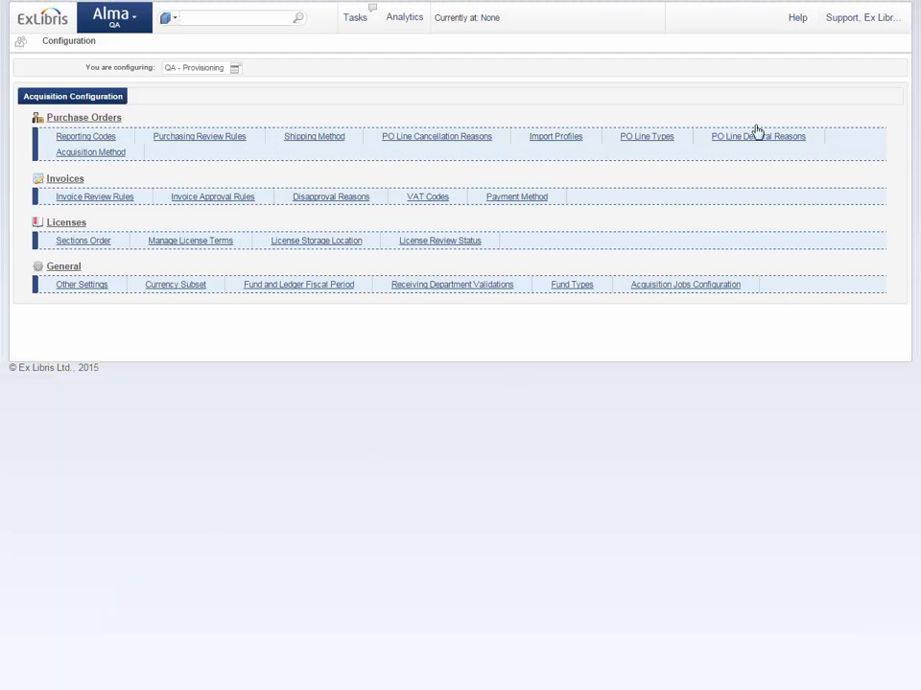
pyautogui.click(564, 142)
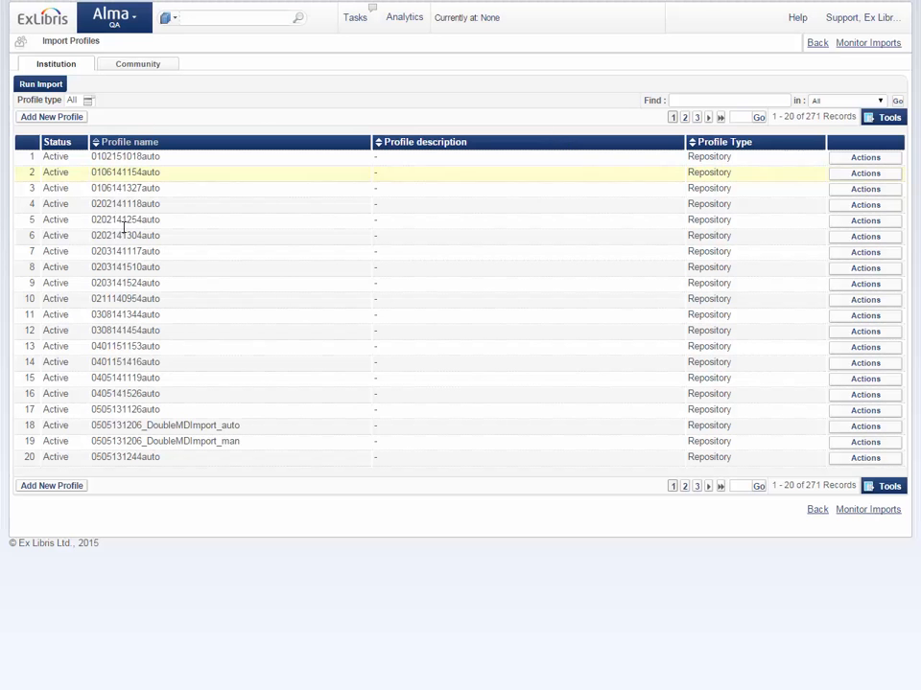
pyautogui.click(77, 102)
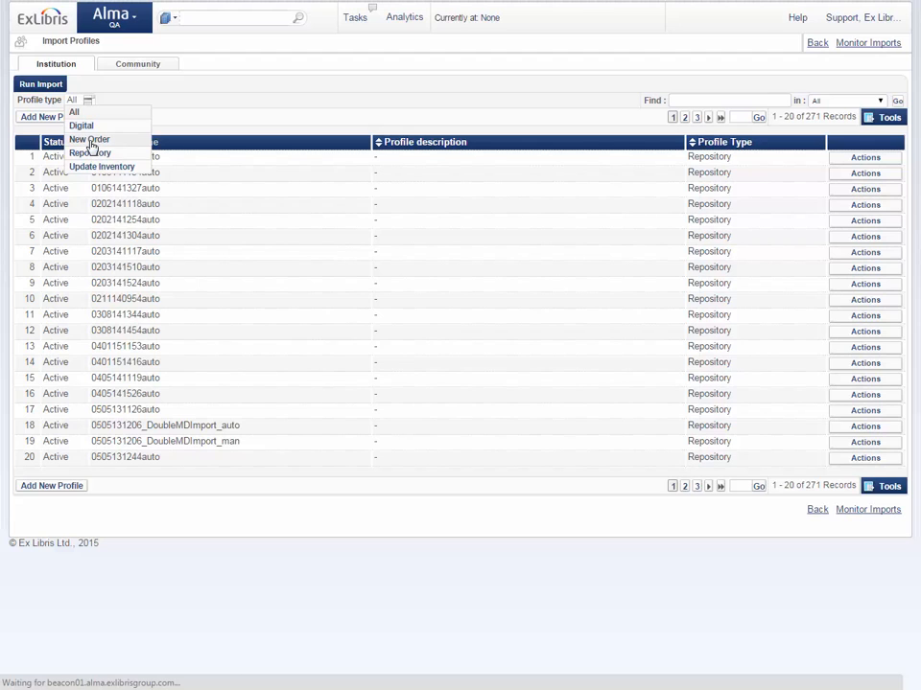
pyautogui.click(90, 140)
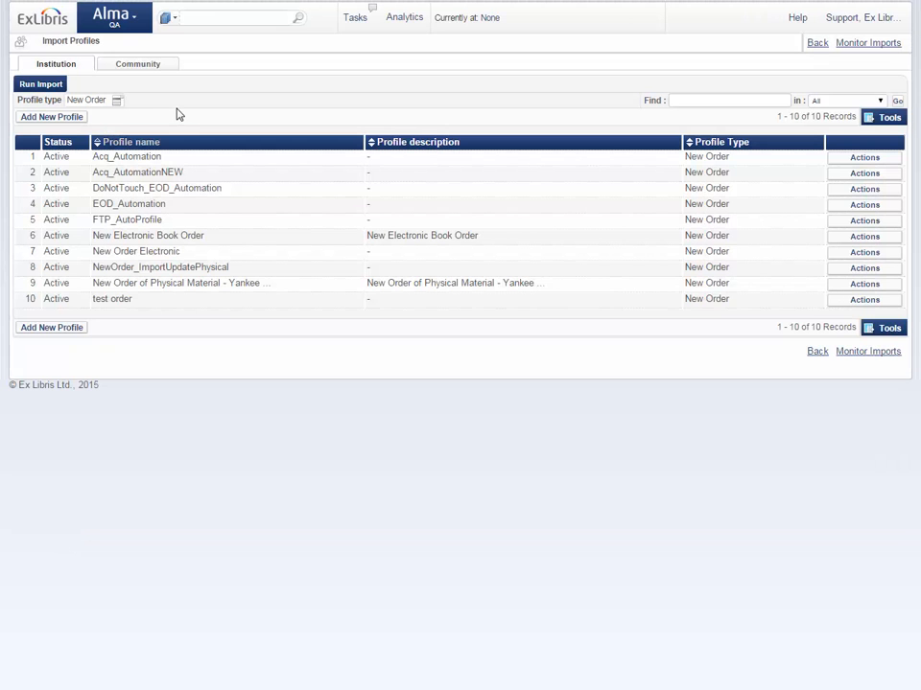
# Step: Start adding a new import profile of type New Order
pyautogui.click(73, 121)
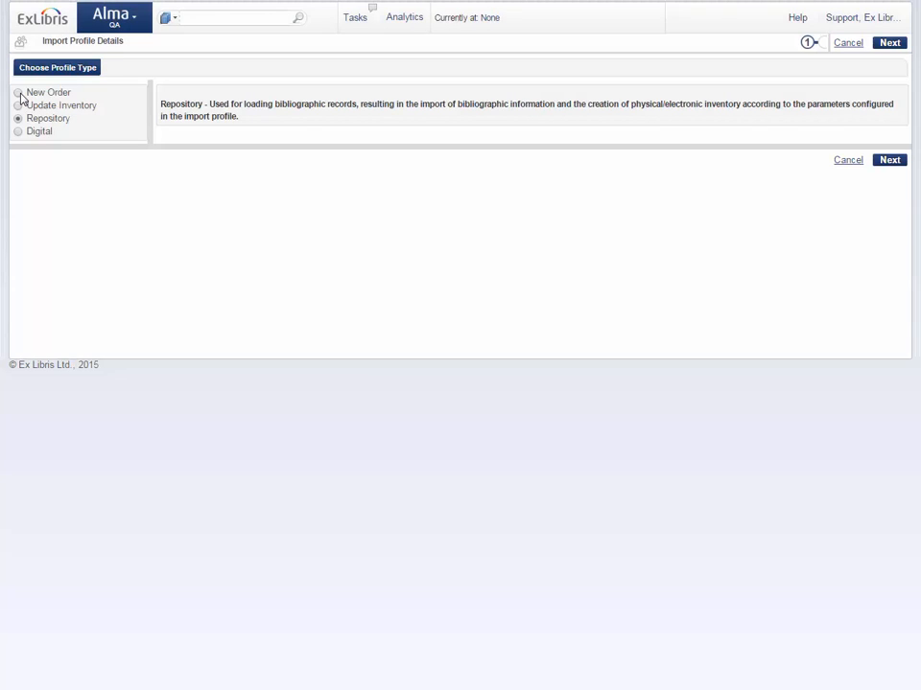
pyautogui.click(19, 93)
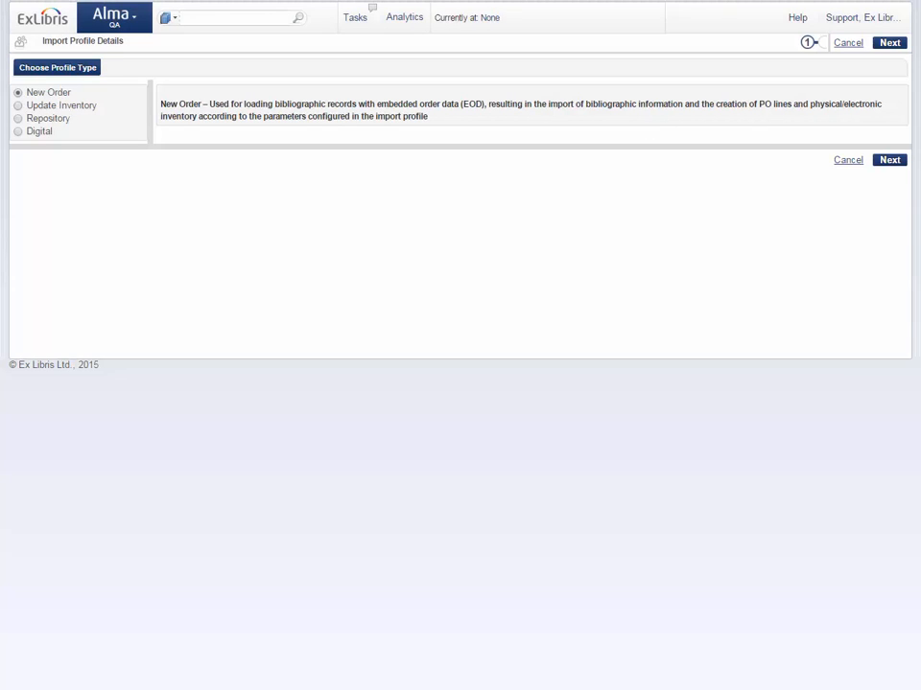
pyautogui.click(892, 162)
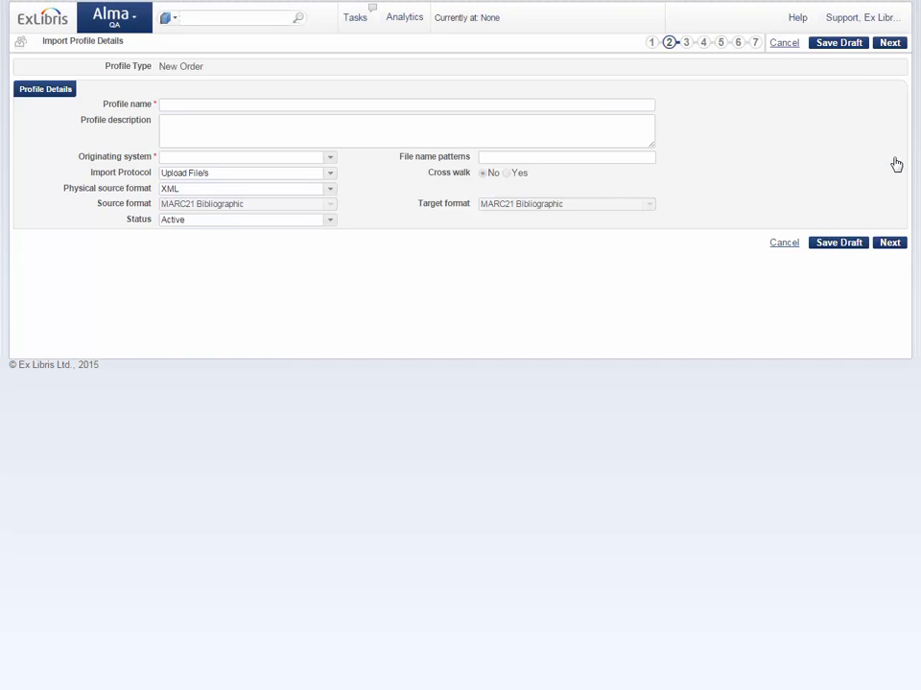
# Step: Name the profile My New Order and set its originating system to Other
pyautogui.click(540, 103)
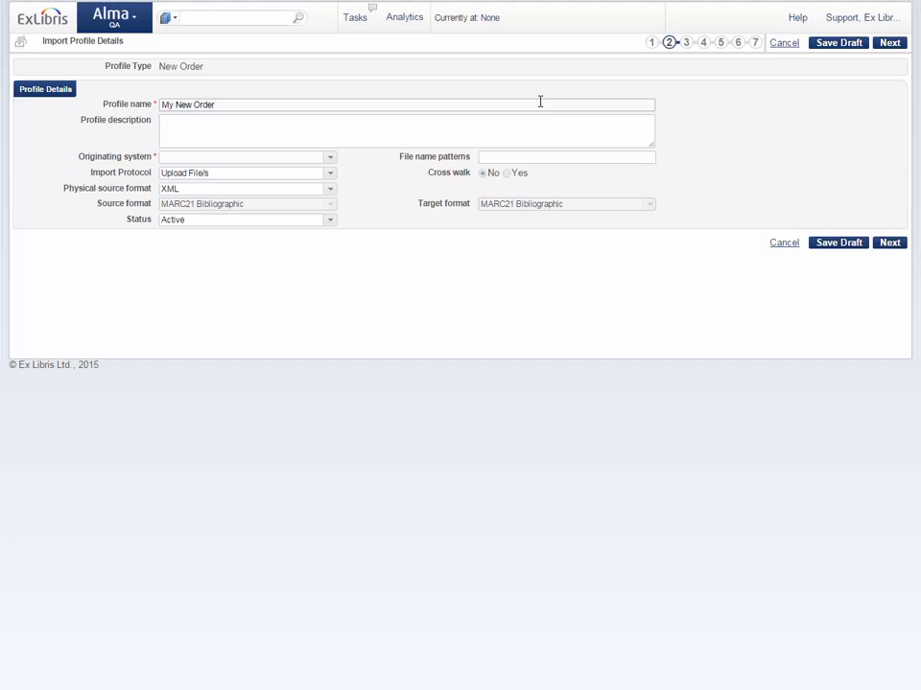
pyautogui.click(329, 158)
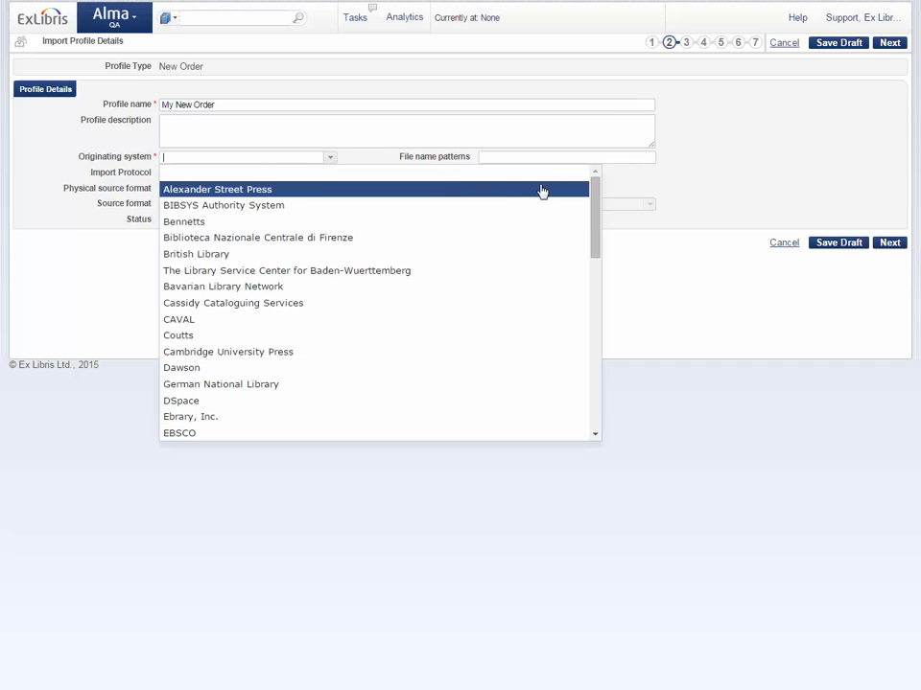
pyautogui.moveTo(596, 189); pyautogui.dragTo(596, 356)
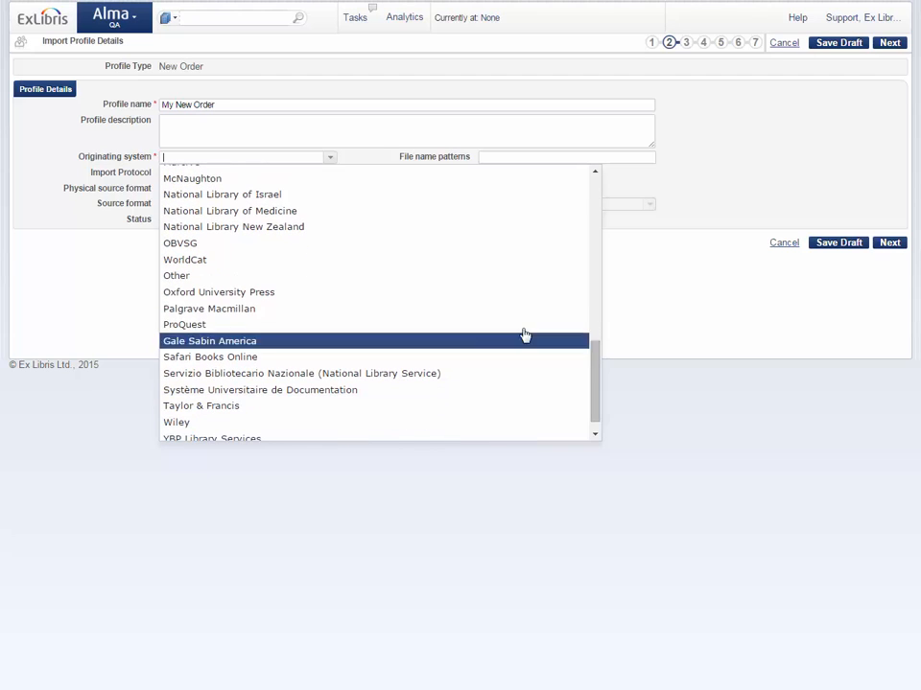
pyautogui.click(356, 277)
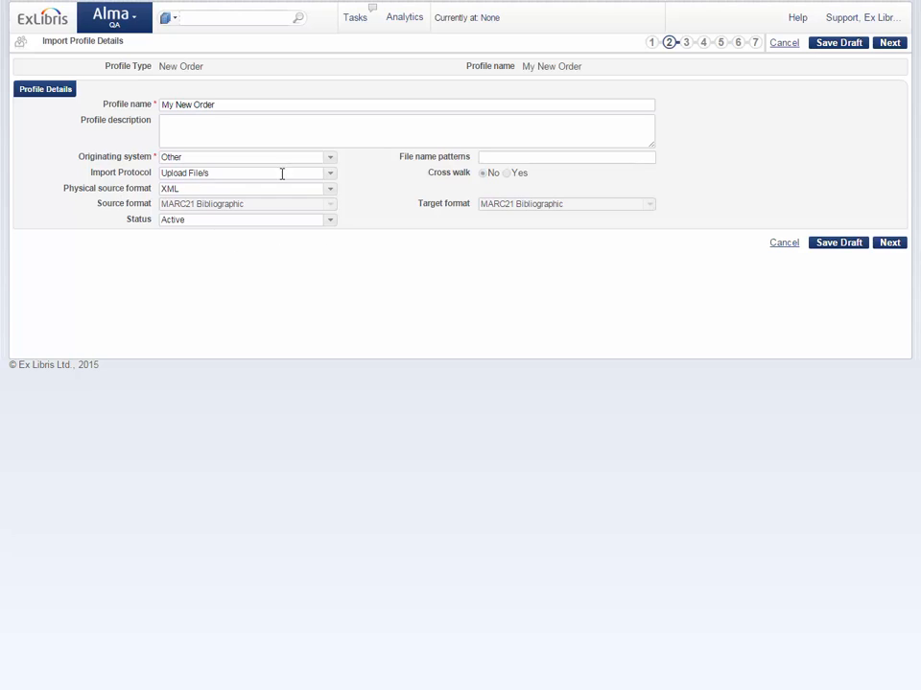
pyautogui.click(328, 175)
pyautogui.click(241, 189)
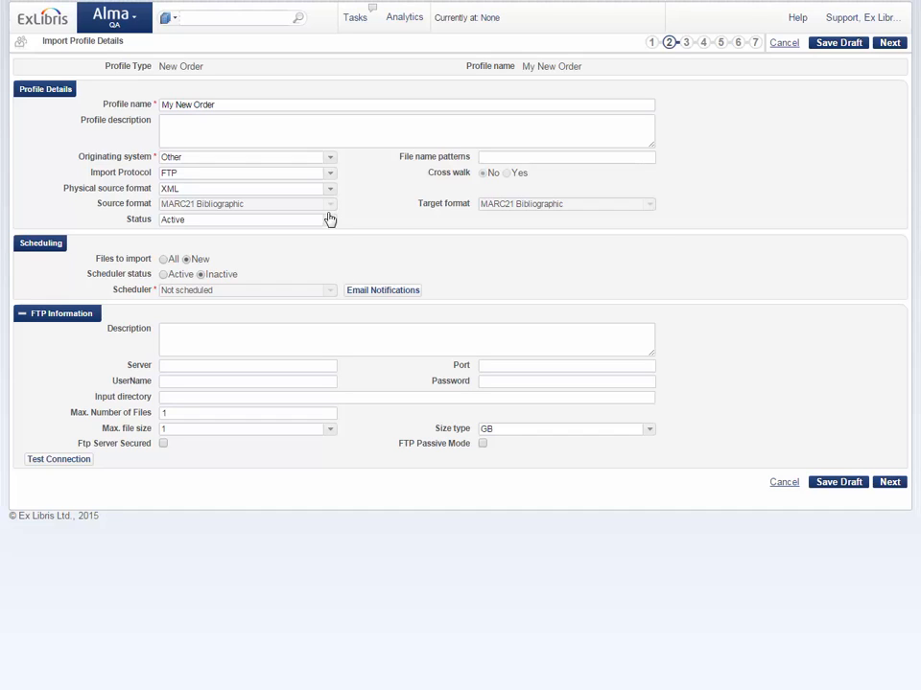
pyautogui.click(330, 175)
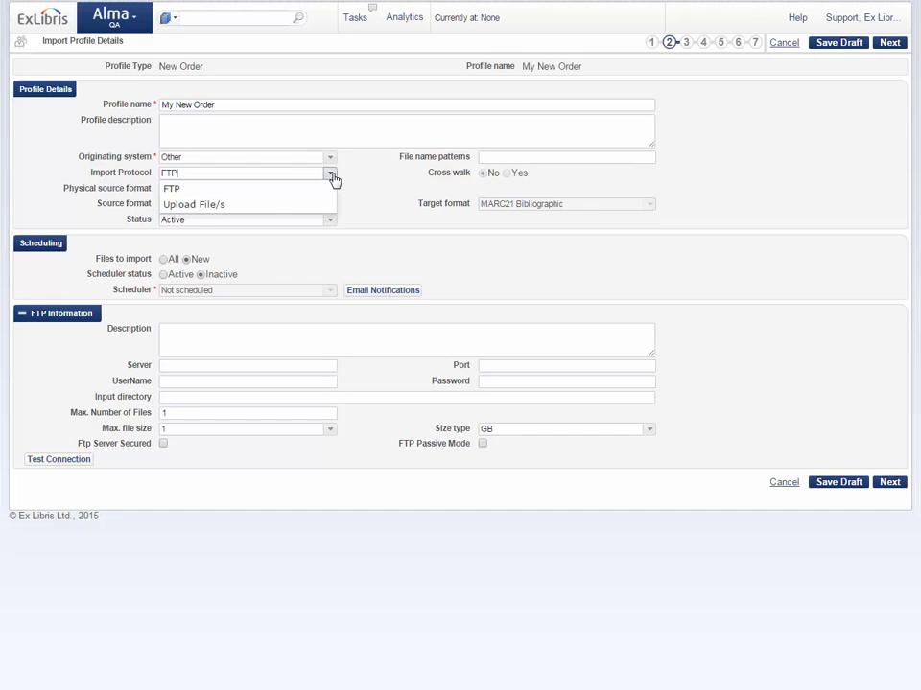
pyautogui.click(264, 206)
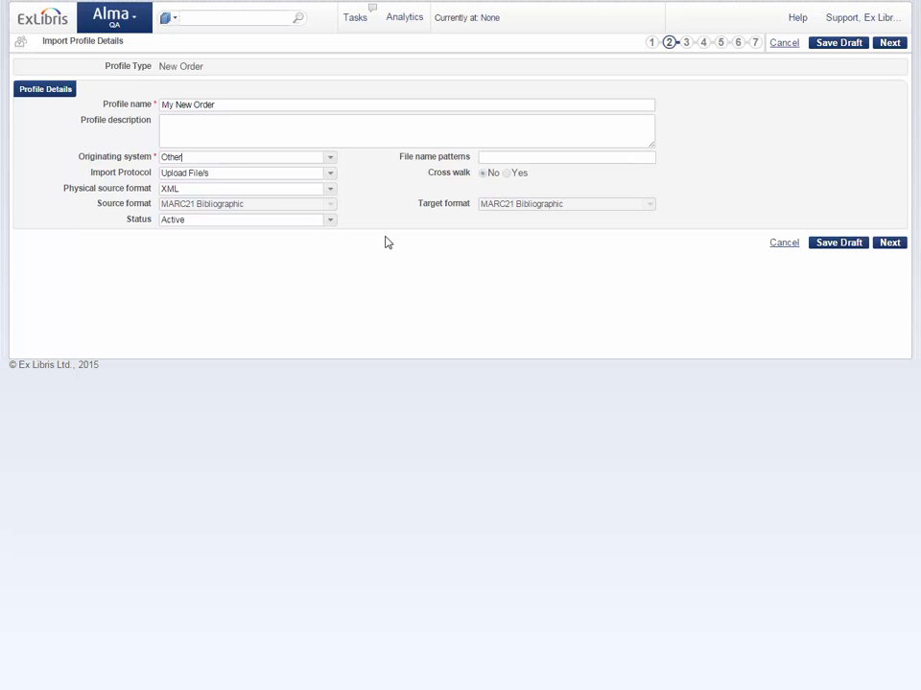
# Step: Advance through the normalization, match and management tag pages keeping their default settings
pyautogui.click(891, 247)
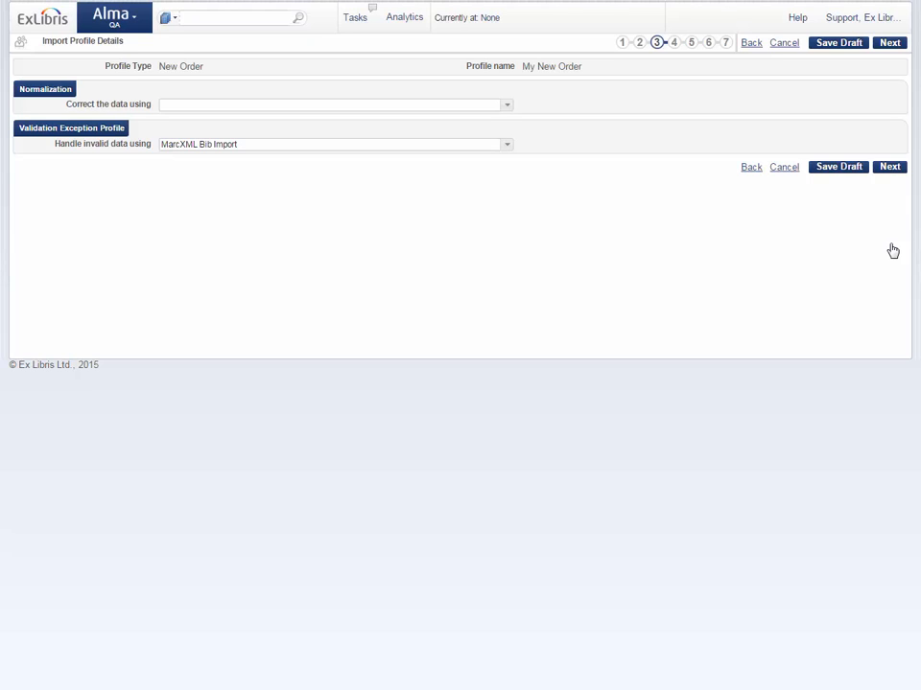
pyautogui.click(890, 168)
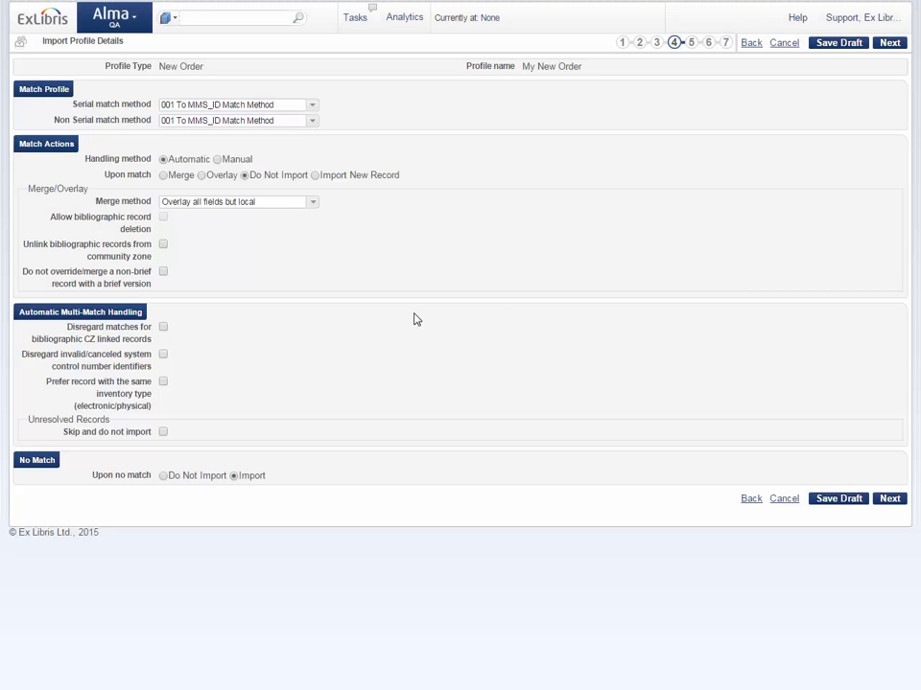
pyautogui.click(894, 498)
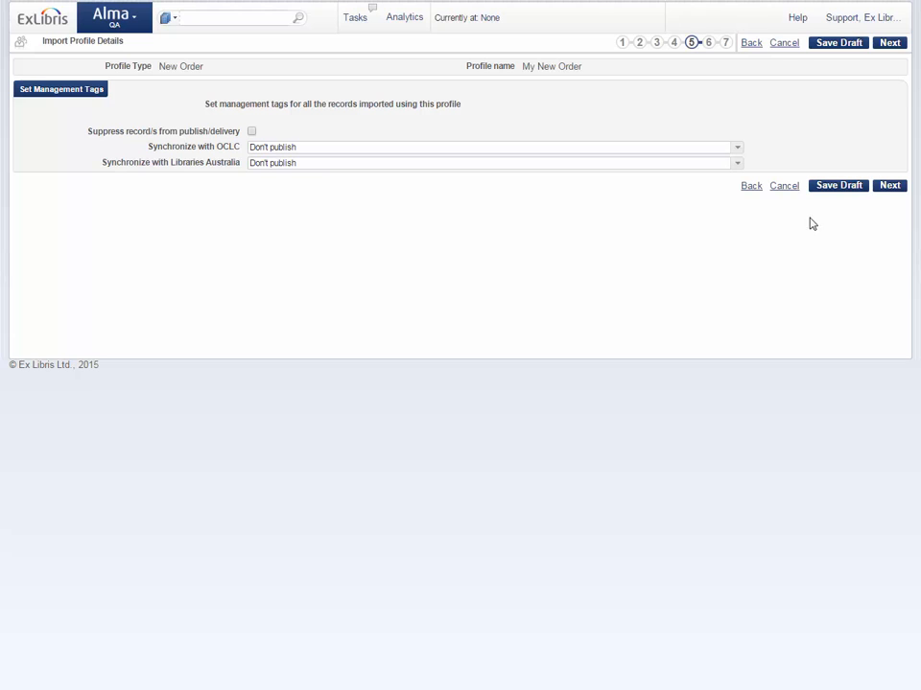
pyautogui.click(887, 187)
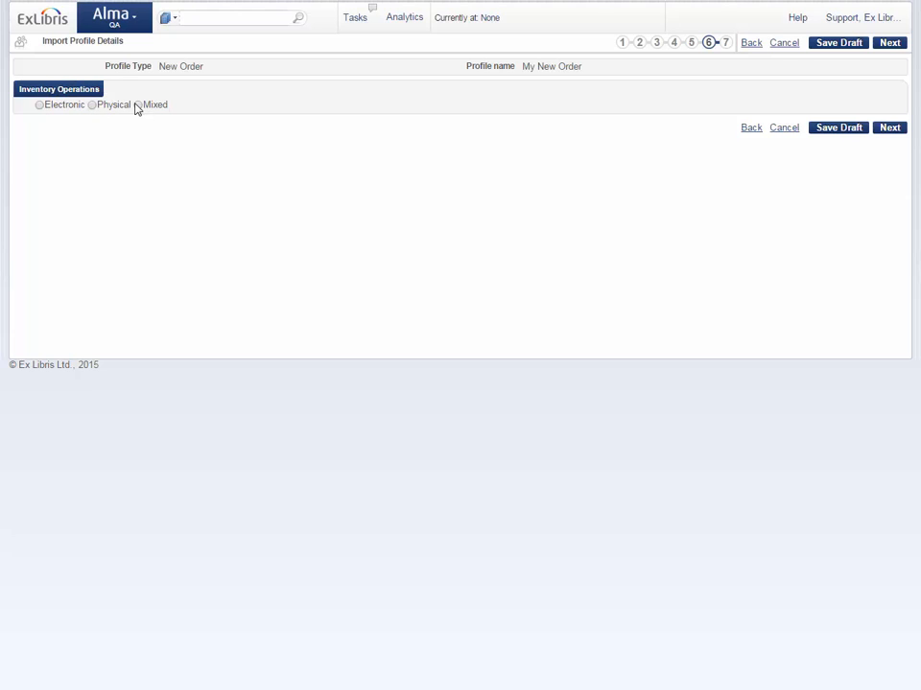
# Step: Choose physical inventory and map the library field to 049 subfield a and location field to 049 subfield b
pyautogui.click(93, 105)
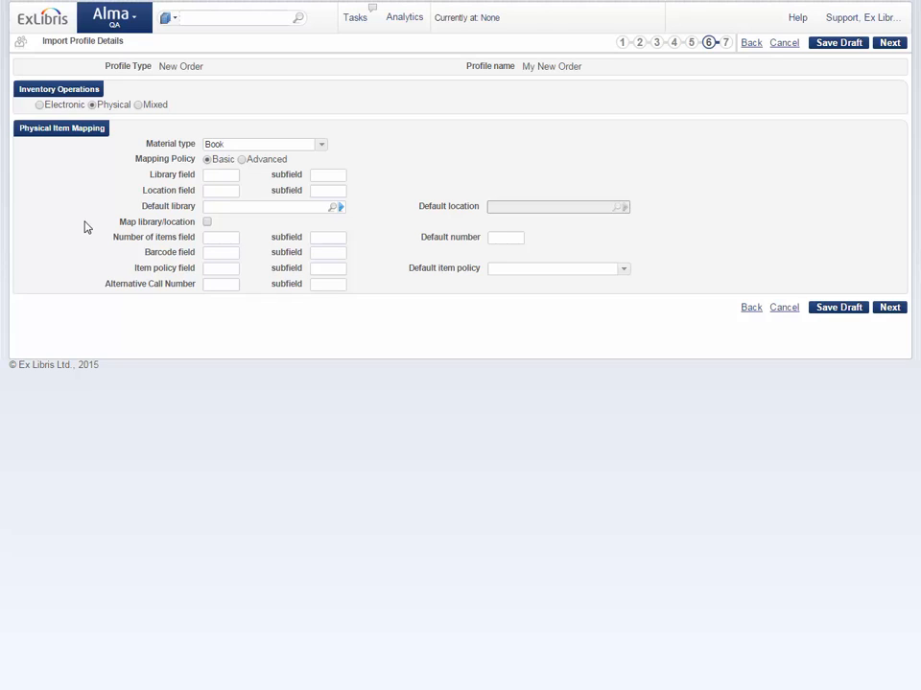
pyautogui.click(223, 177)
pyautogui.write('049')
pyautogui.click(339, 176)
pyautogui.write('a')
pyautogui.click(212, 192)
pyautogui.click(328, 189)
pyautogui.write('b')
pyautogui.click(894, 311)
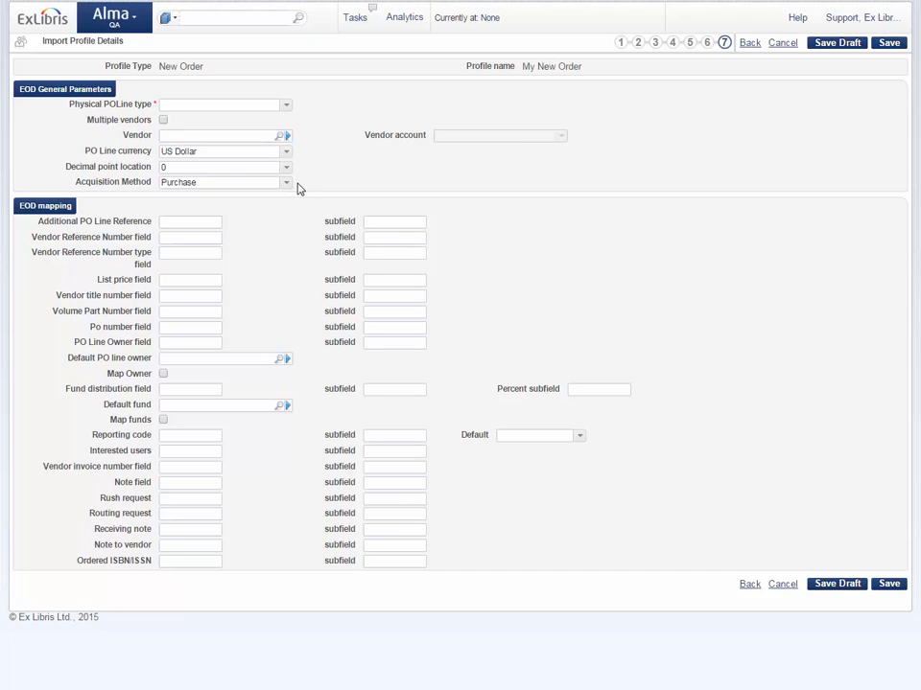
# Step: Set the physical PO line type to Print Book - One Time and the vendor to Archaeological Institute of America
pyautogui.click(285, 104)
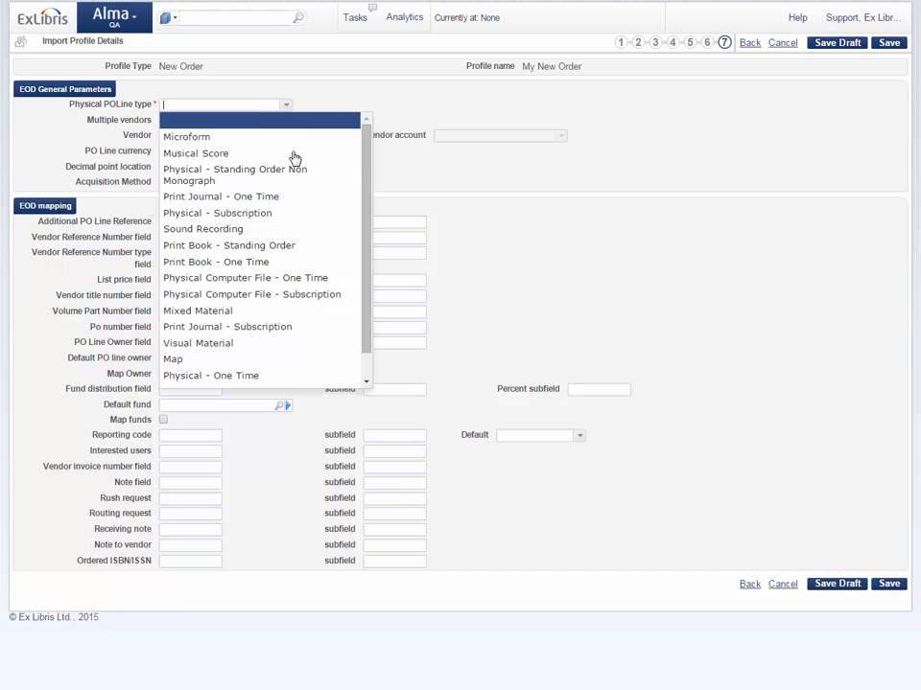
pyautogui.scroll(-1, 370, 177)
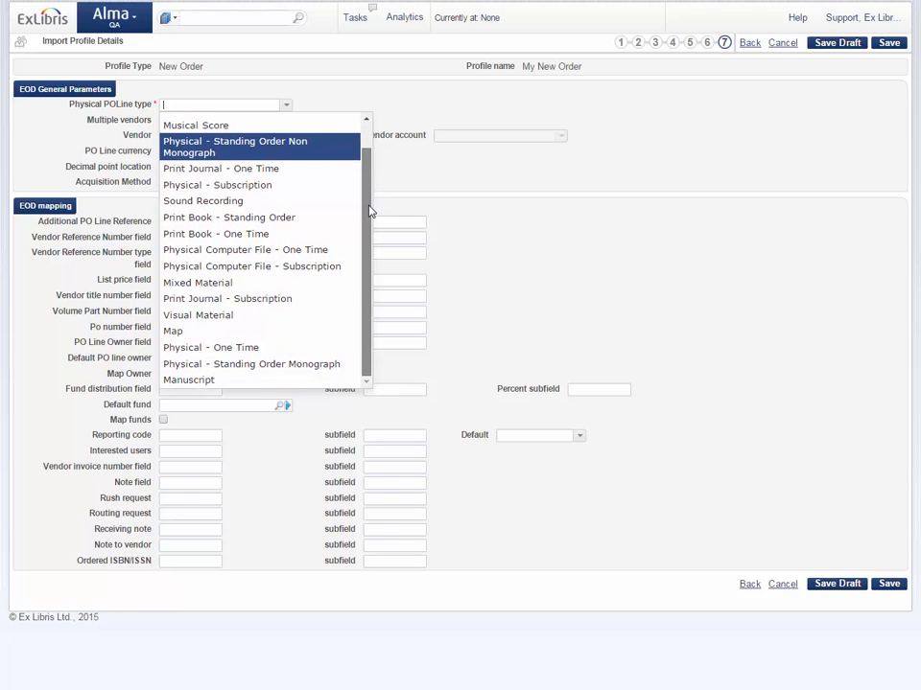
pyautogui.click(252, 234)
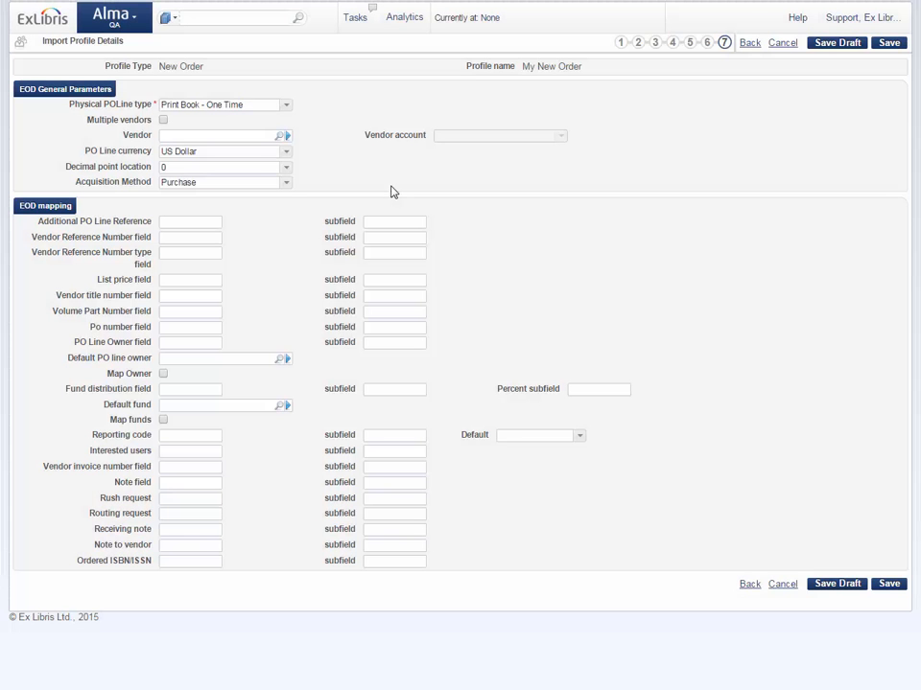
pyautogui.click(286, 136)
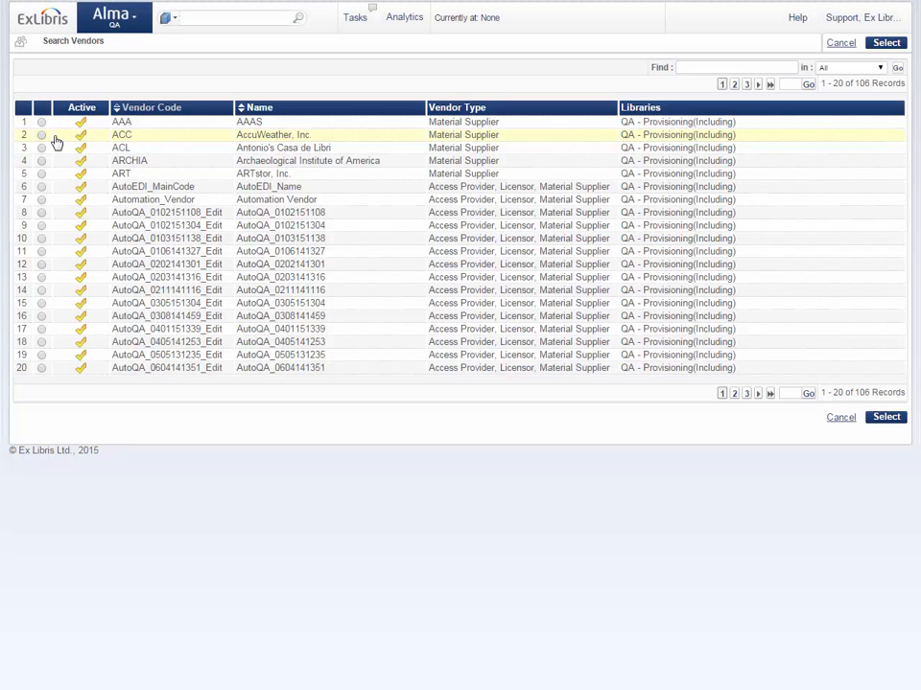
pyautogui.click(41, 161)
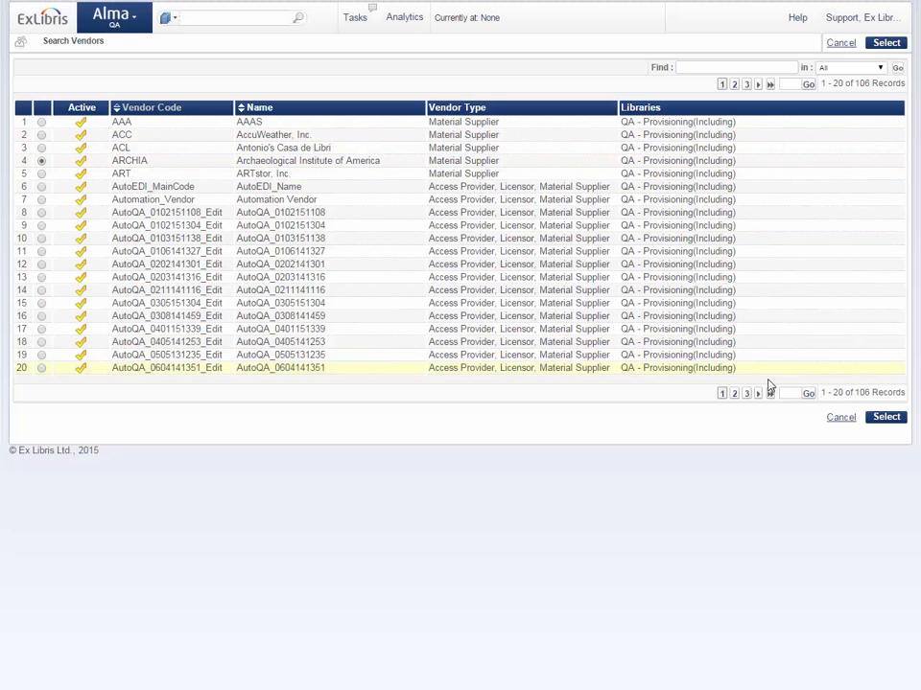
pyautogui.click(888, 419)
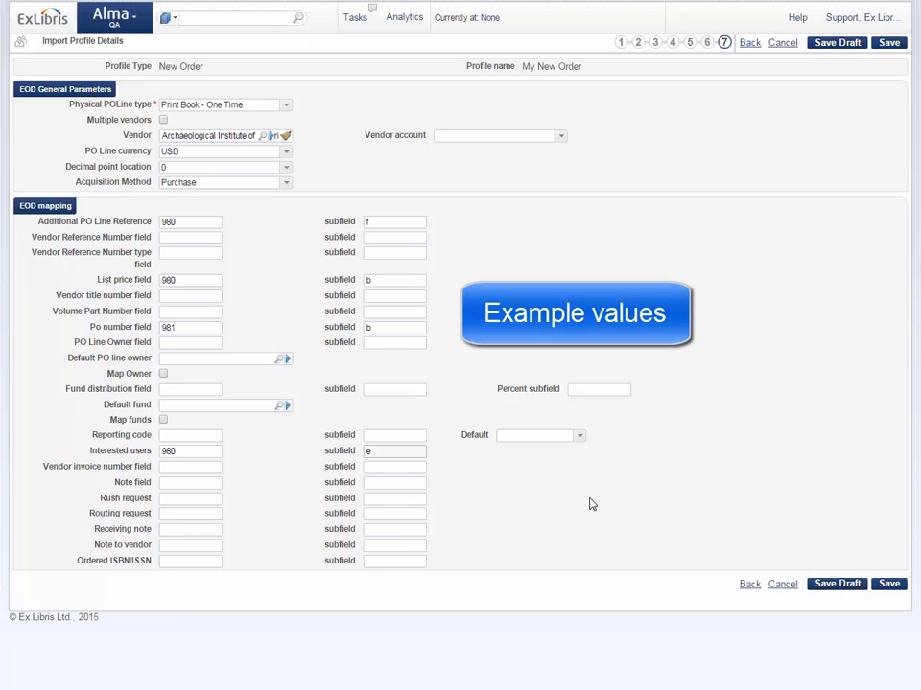
# Step: Save the new import profile and view the actions available for My New Order in the list
pyautogui.click(889, 584)
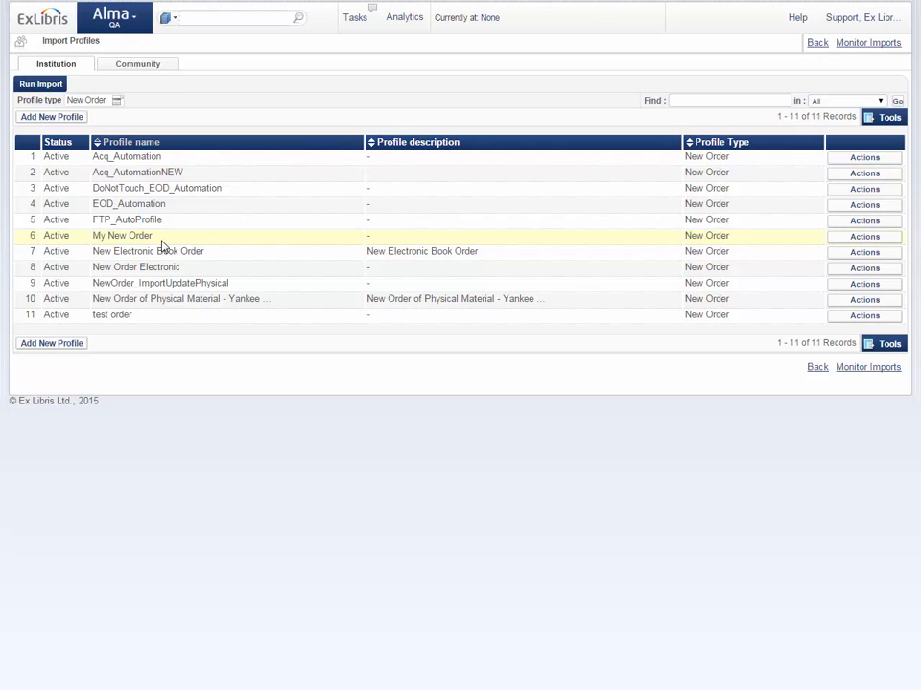
pyautogui.click(853, 237)
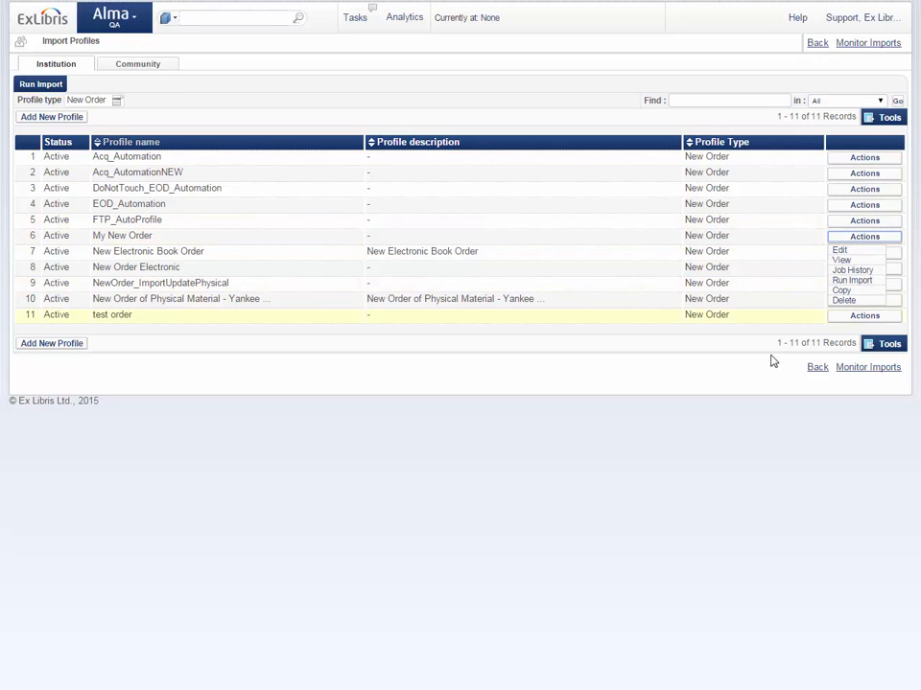
pyautogui.click(771, 448)
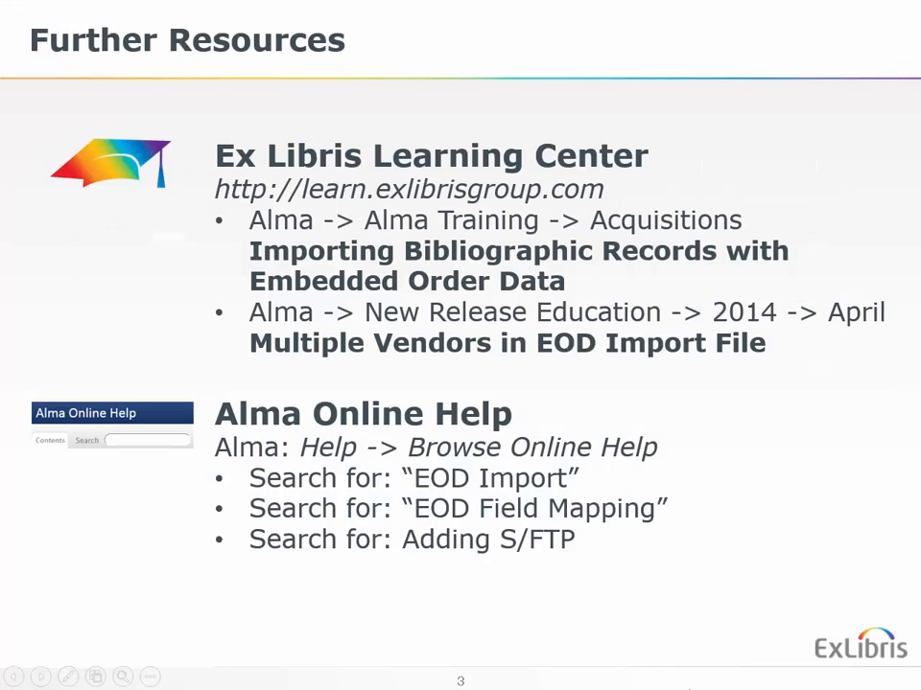